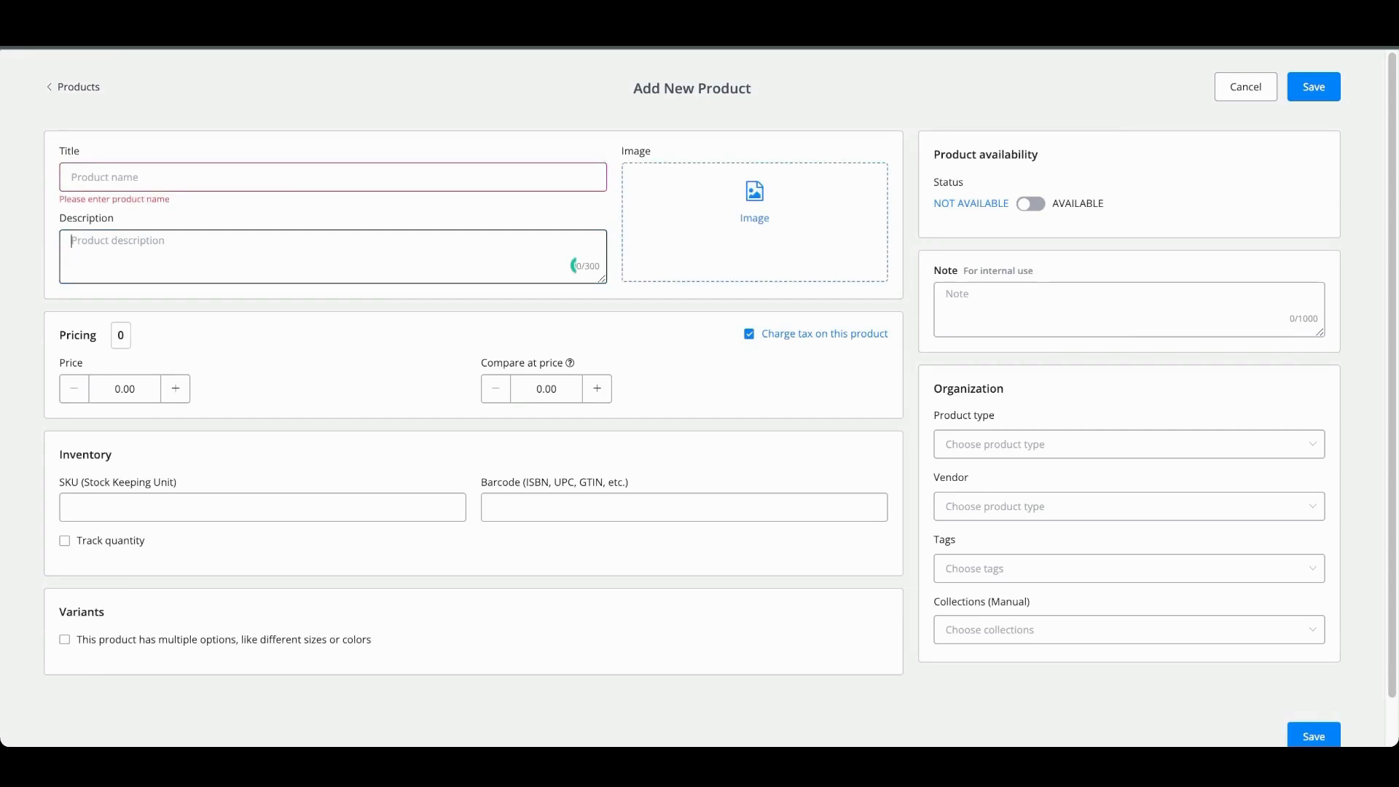
Open the product's image selection and view the option for adding an image from a URL
click(754, 218)
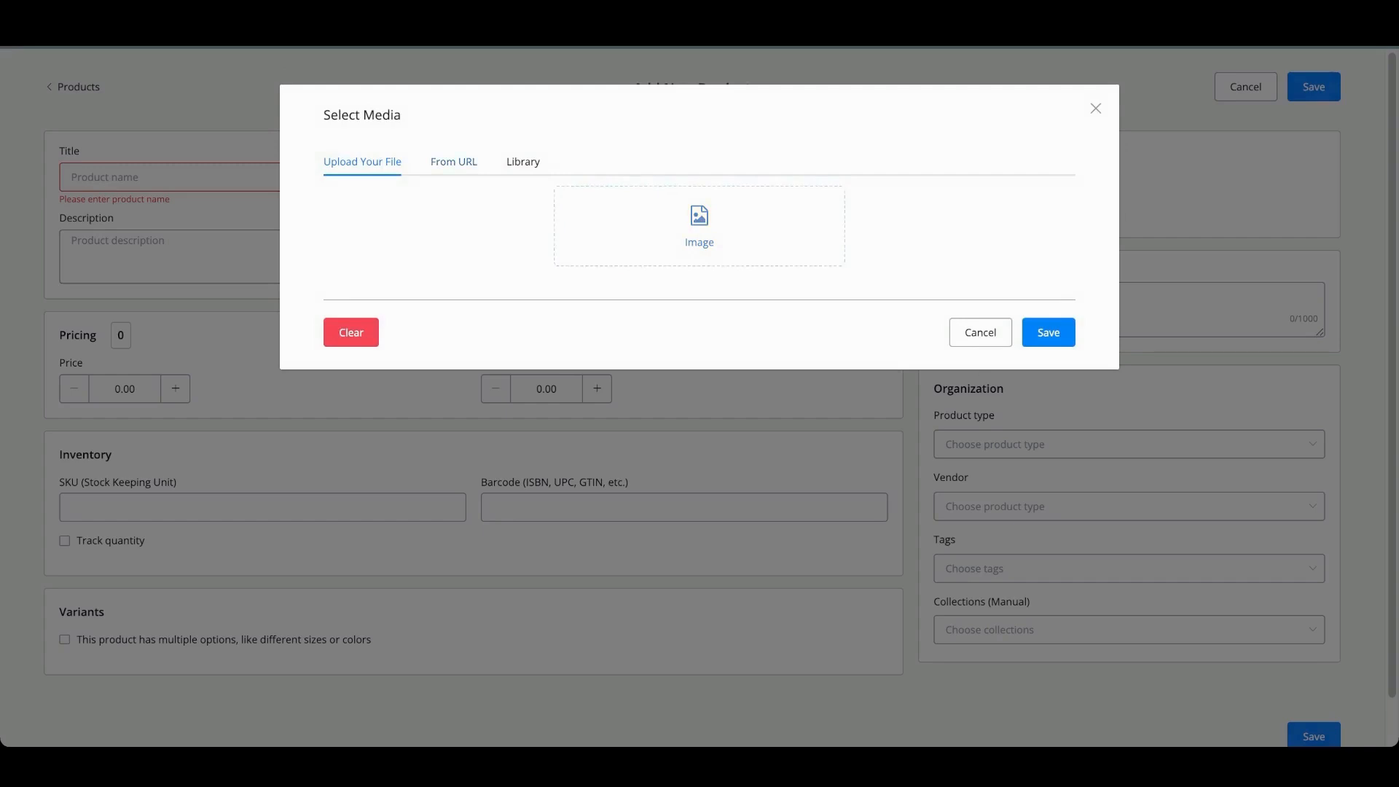
click(453, 162)
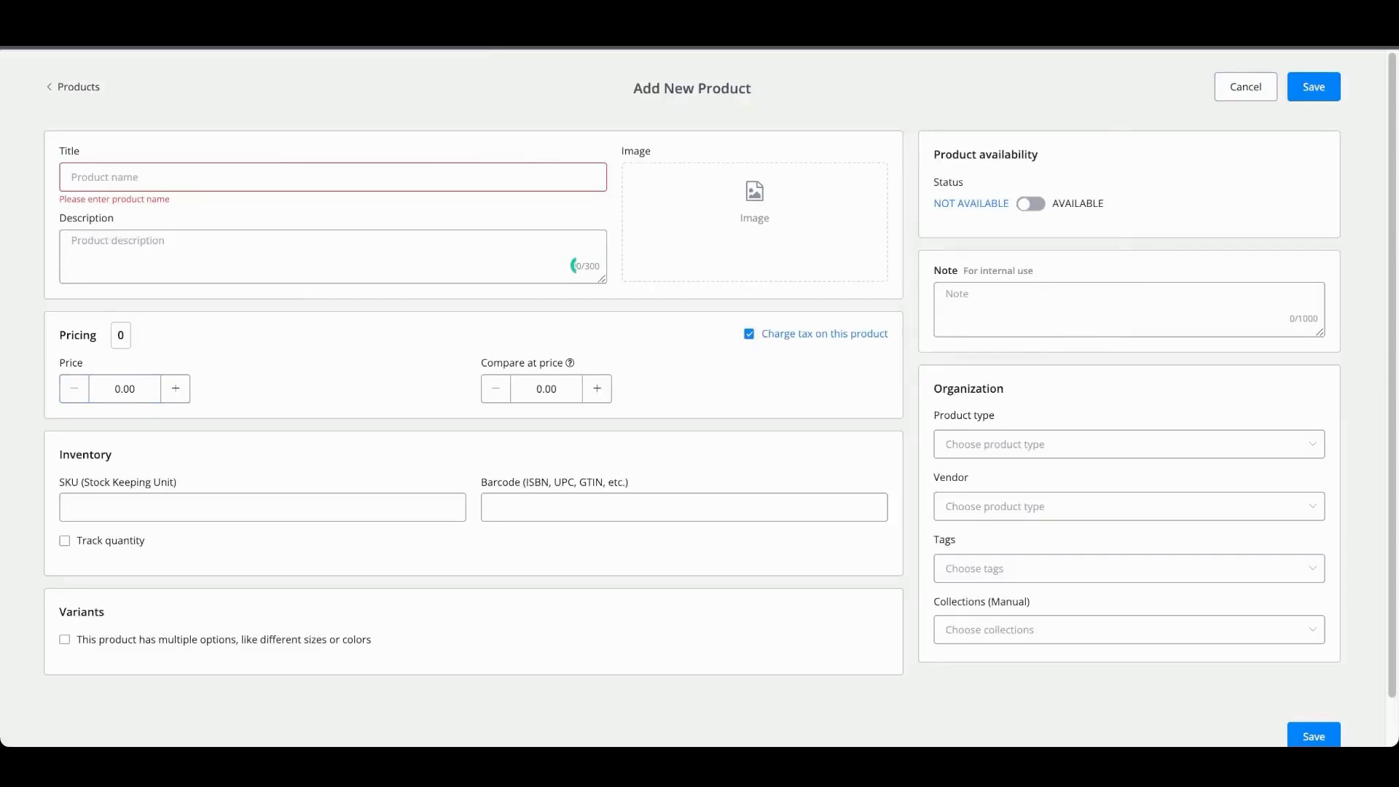
Set the product's price to 29.99 and its compare-at price to 50
click(124, 389)
double_click(125, 389)
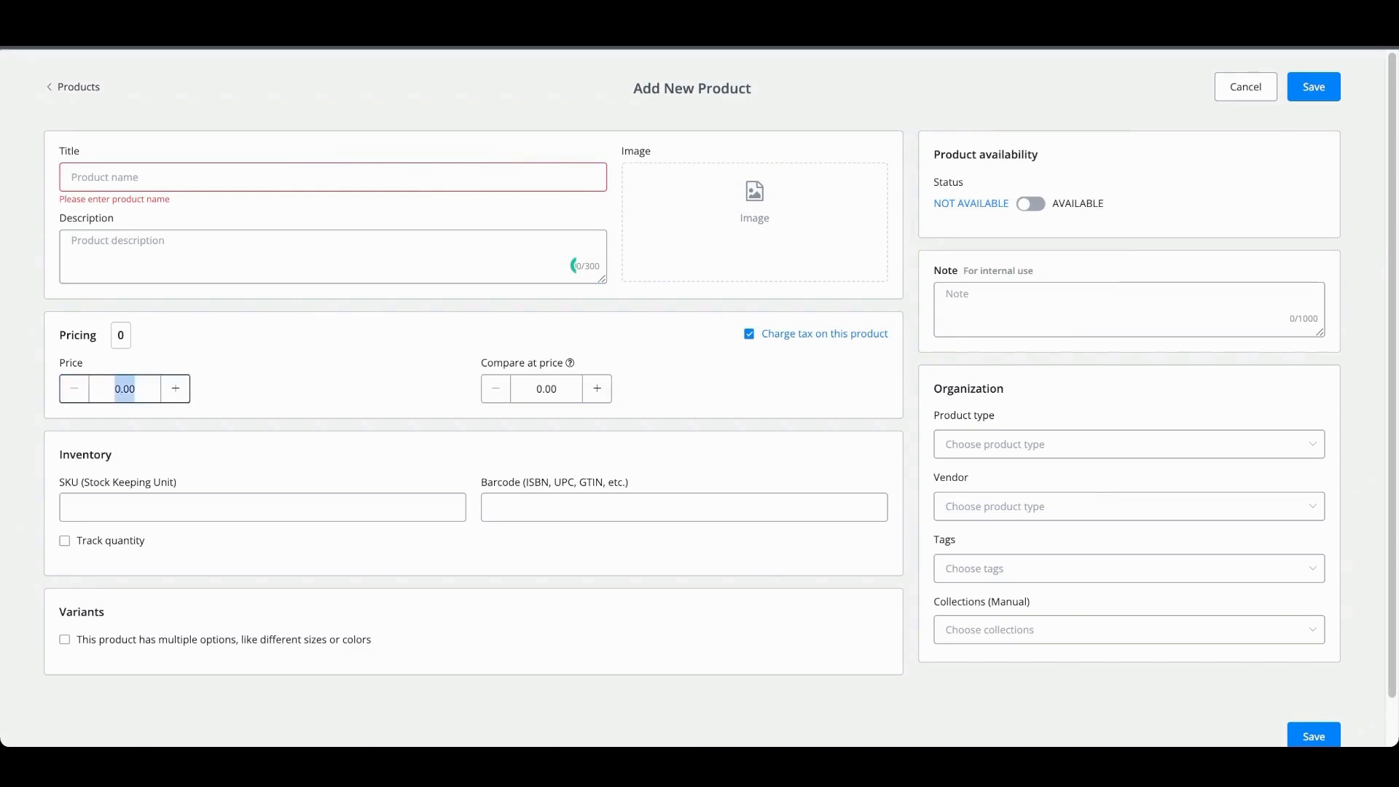
text(29.99)
key(Tab)
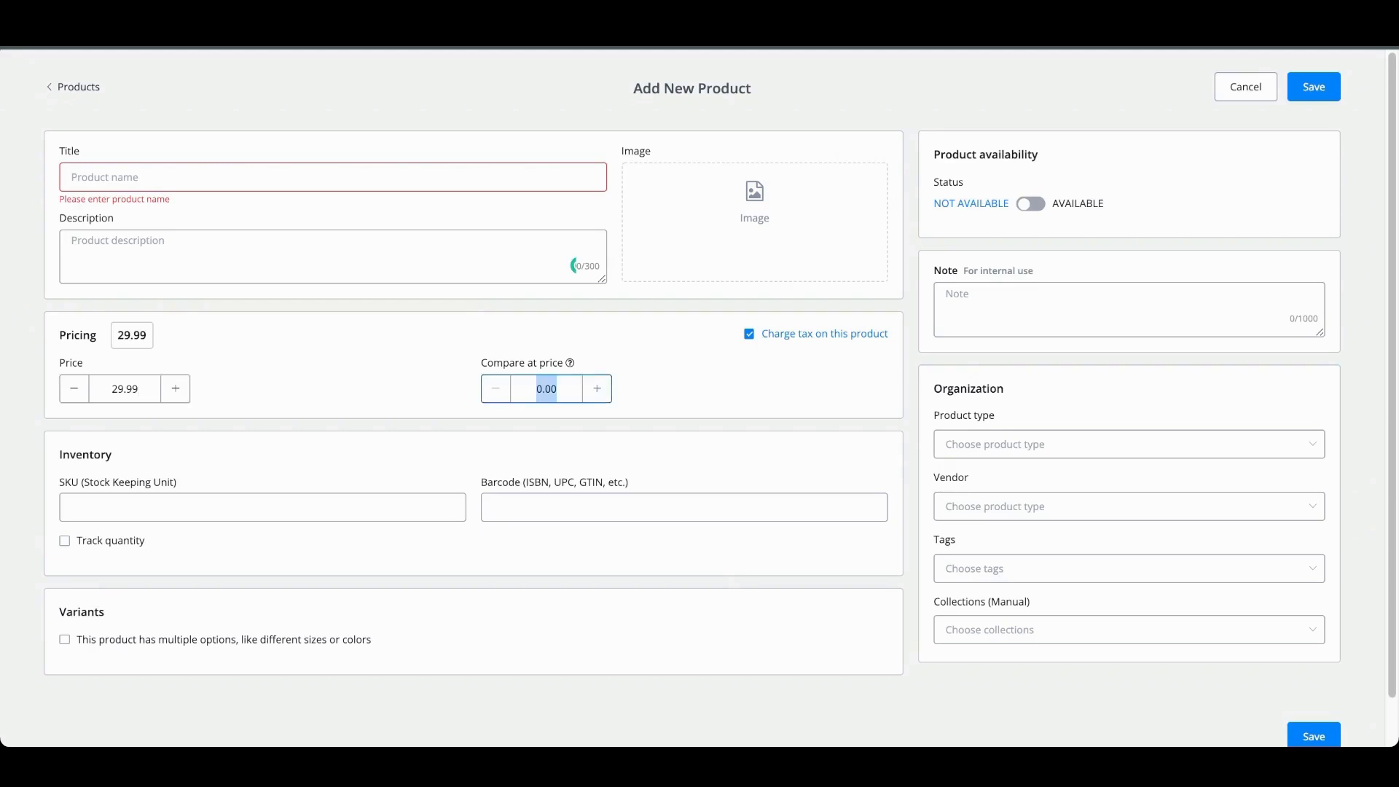
text(50)
key(Tab)
drag(66, 335, 166, 335)
click(211, 337)
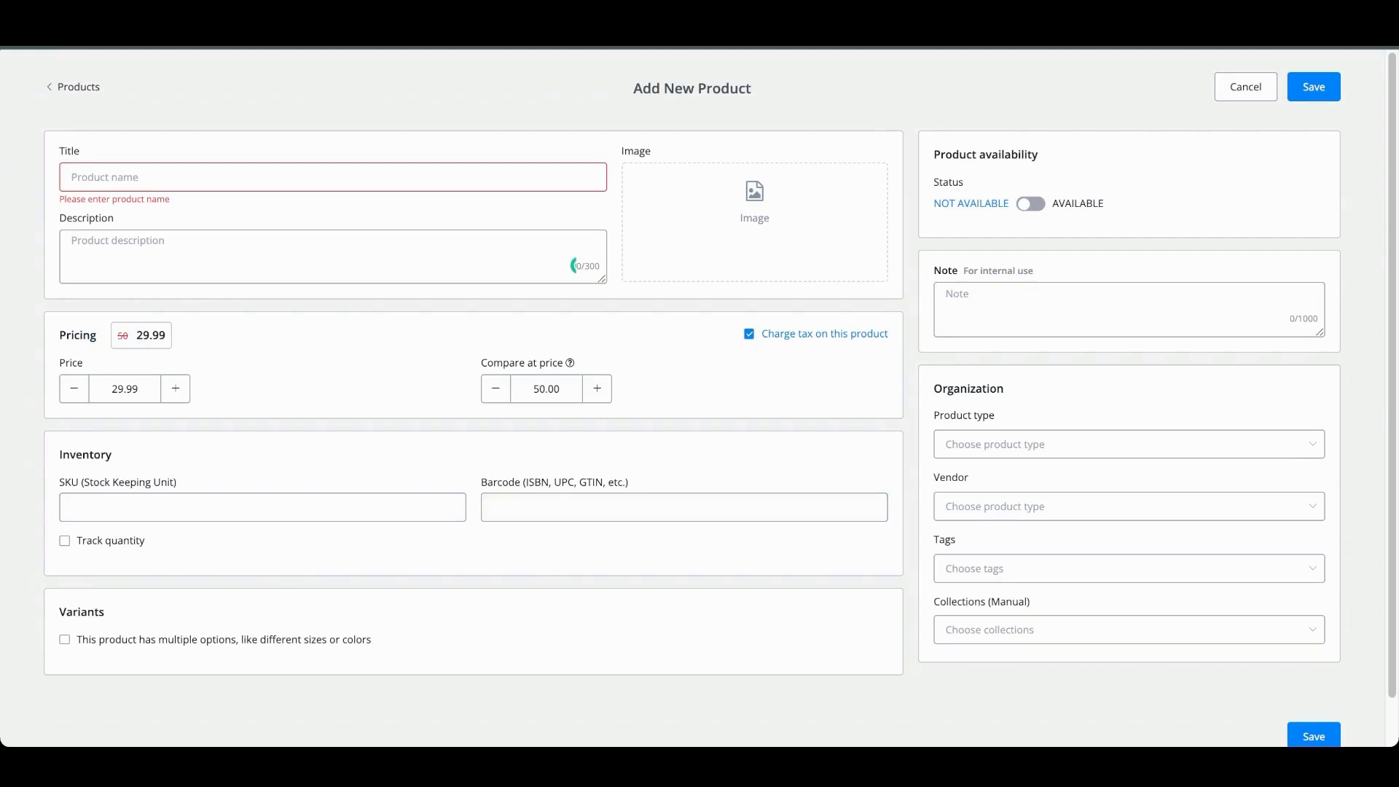
Turn on quantity tracking to view its inventory options, and turn it off again
click(65, 541)
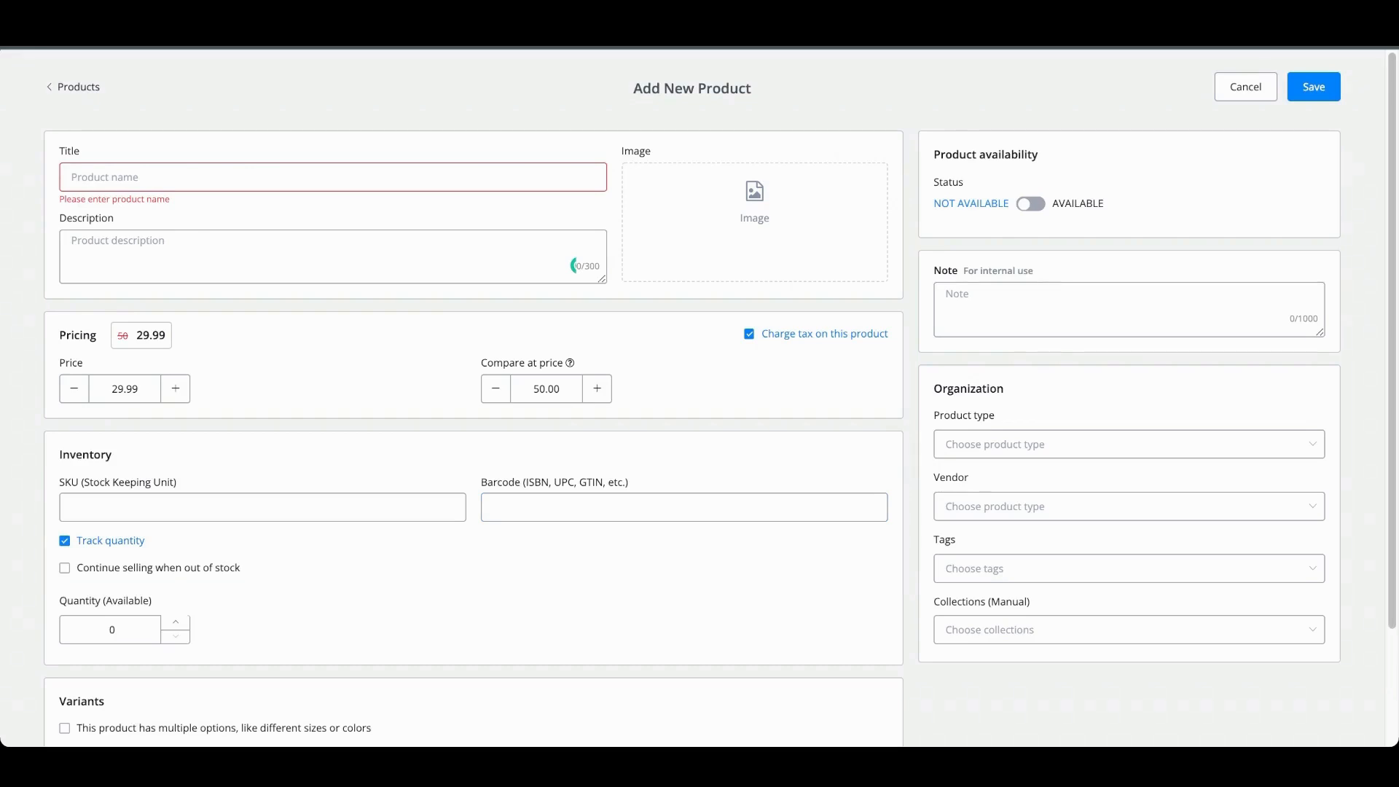
click(65, 540)
Enable multiple options for the product, like different sizes or colors, and start editing the name of Option 1
scroll(65, 541, down, 1)
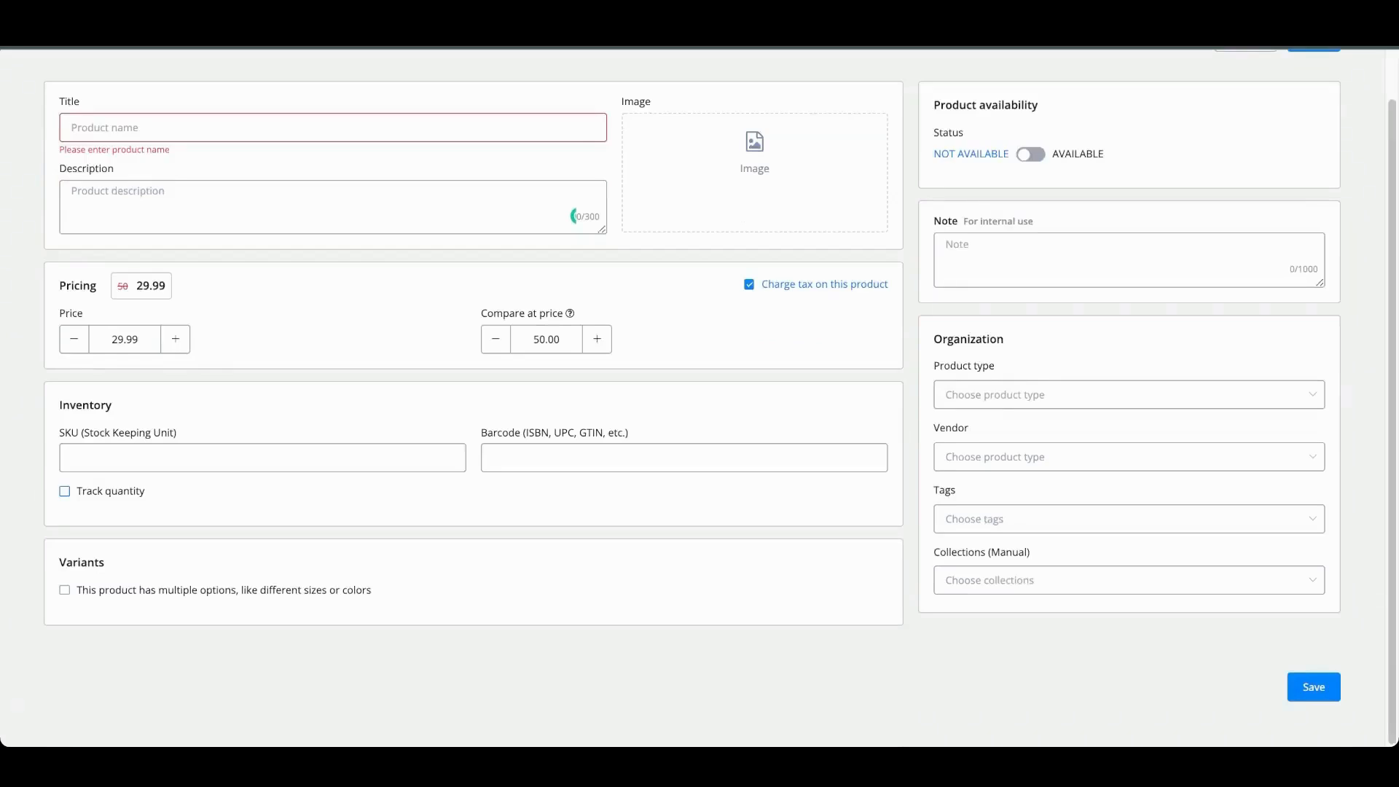
click(65, 589)
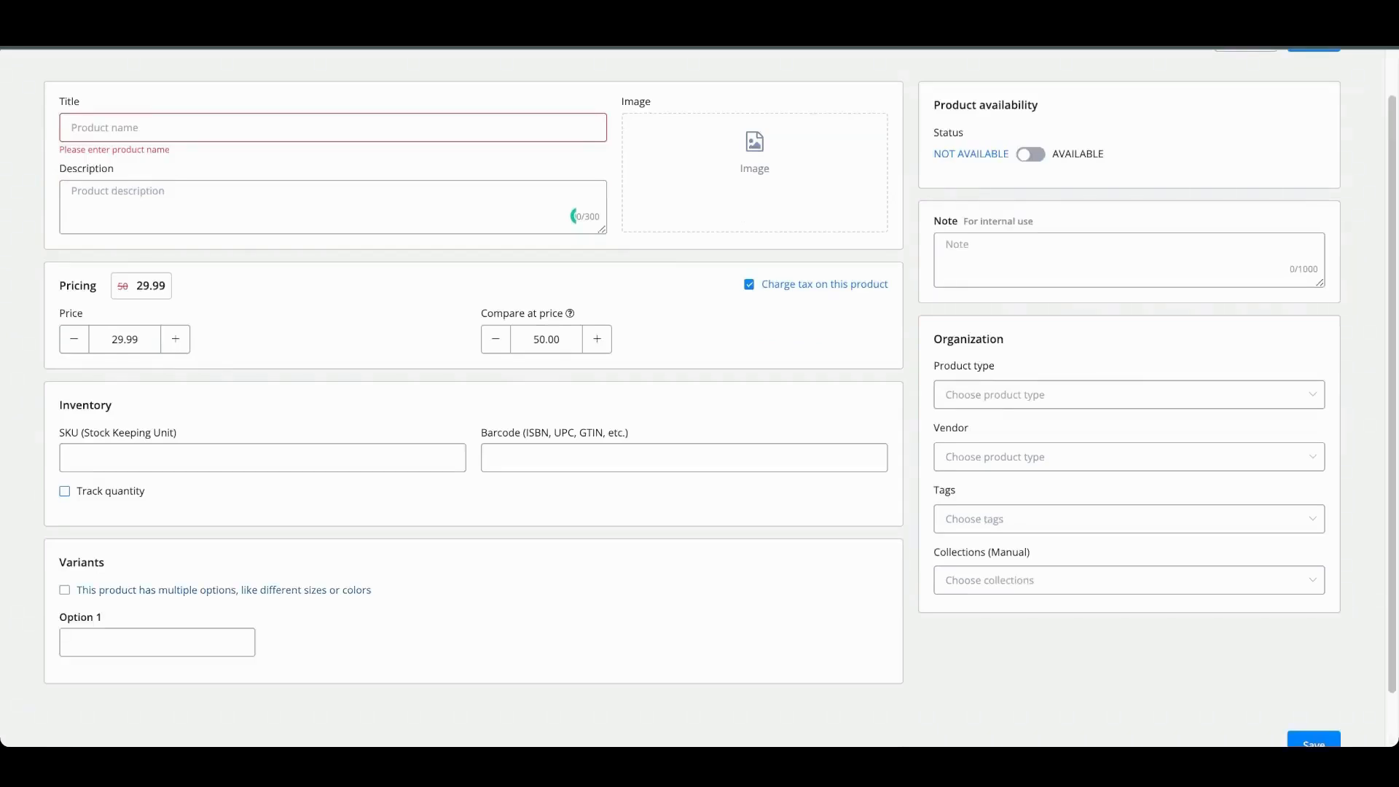
scroll(65, 590, down, 1)
click(157, 582)
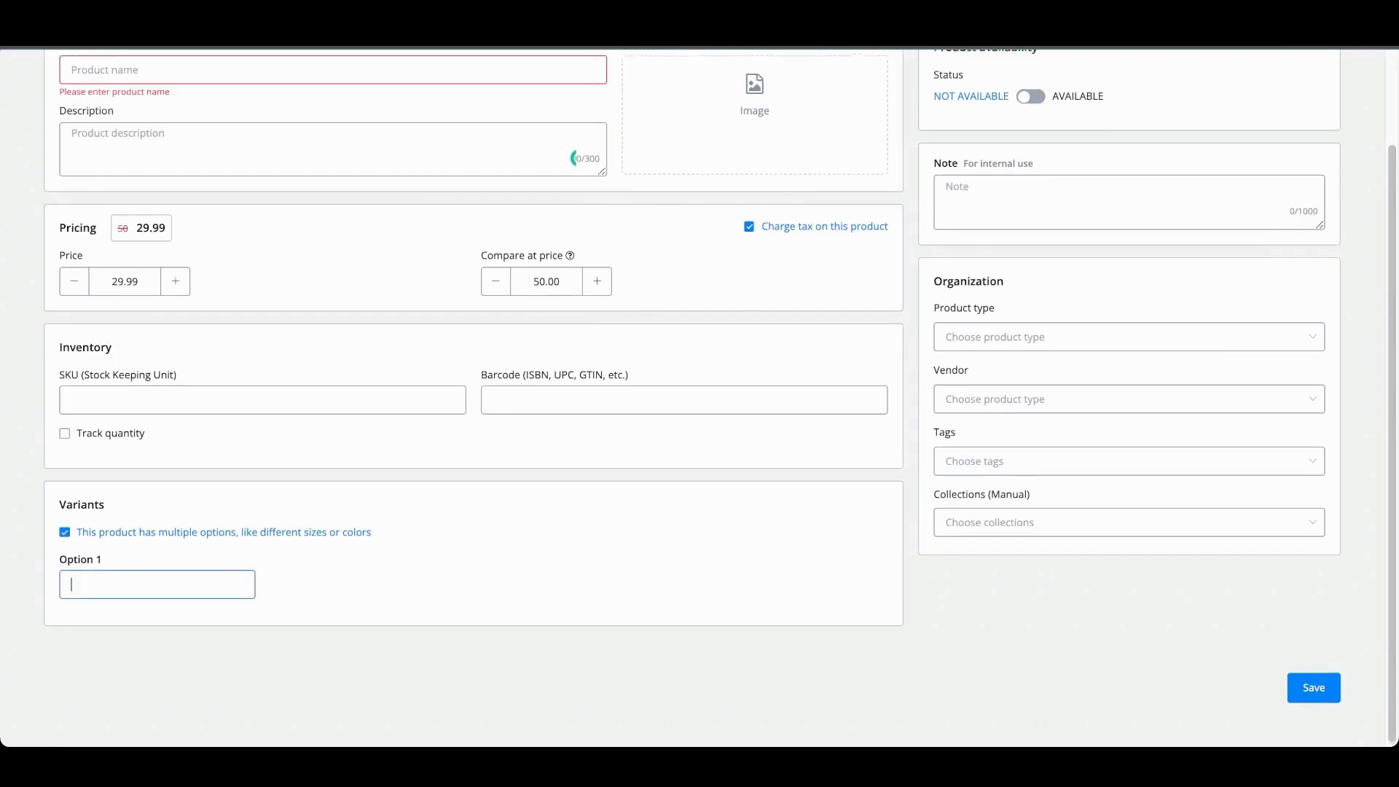
Set the product's status to available and go to the internal note field
scroll(473, 394, up, 2)
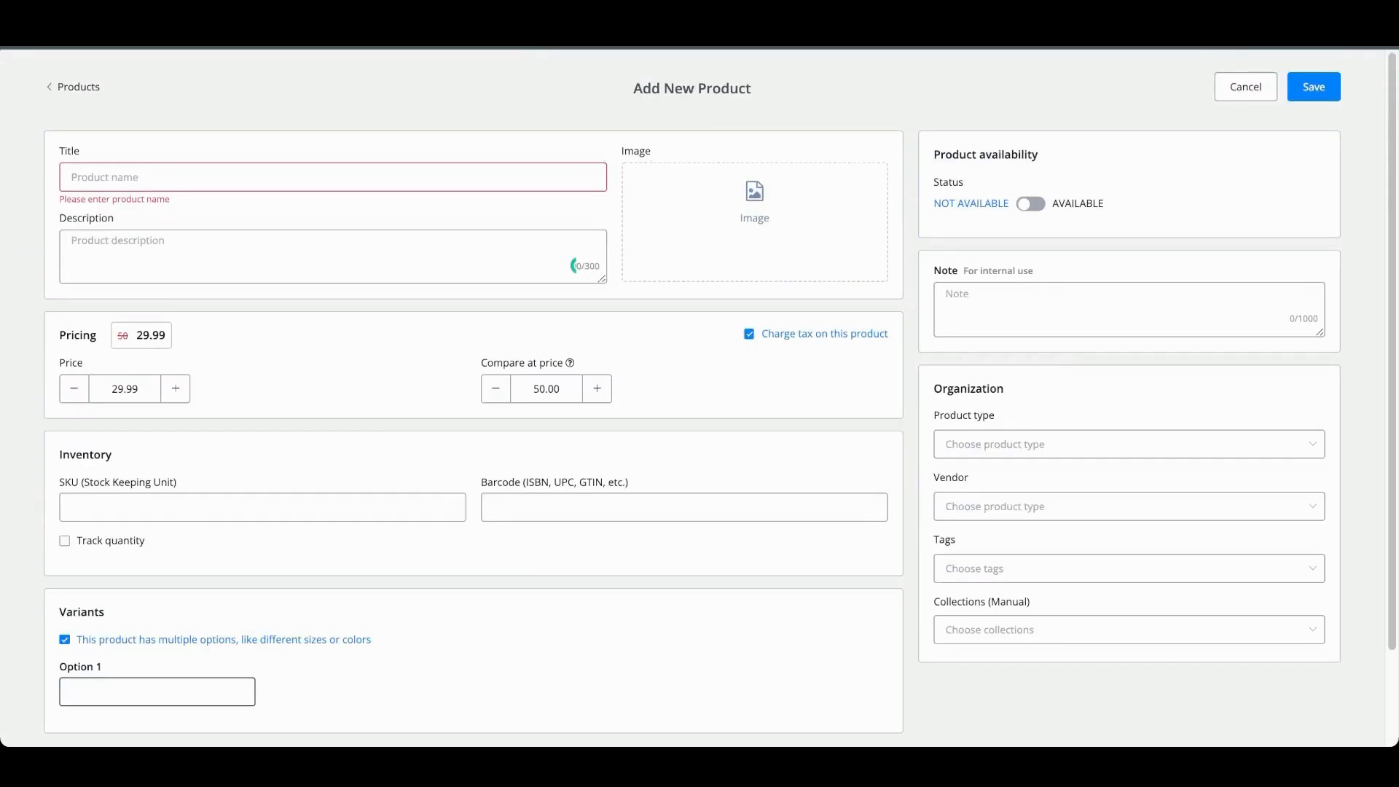
click(1031, 204)
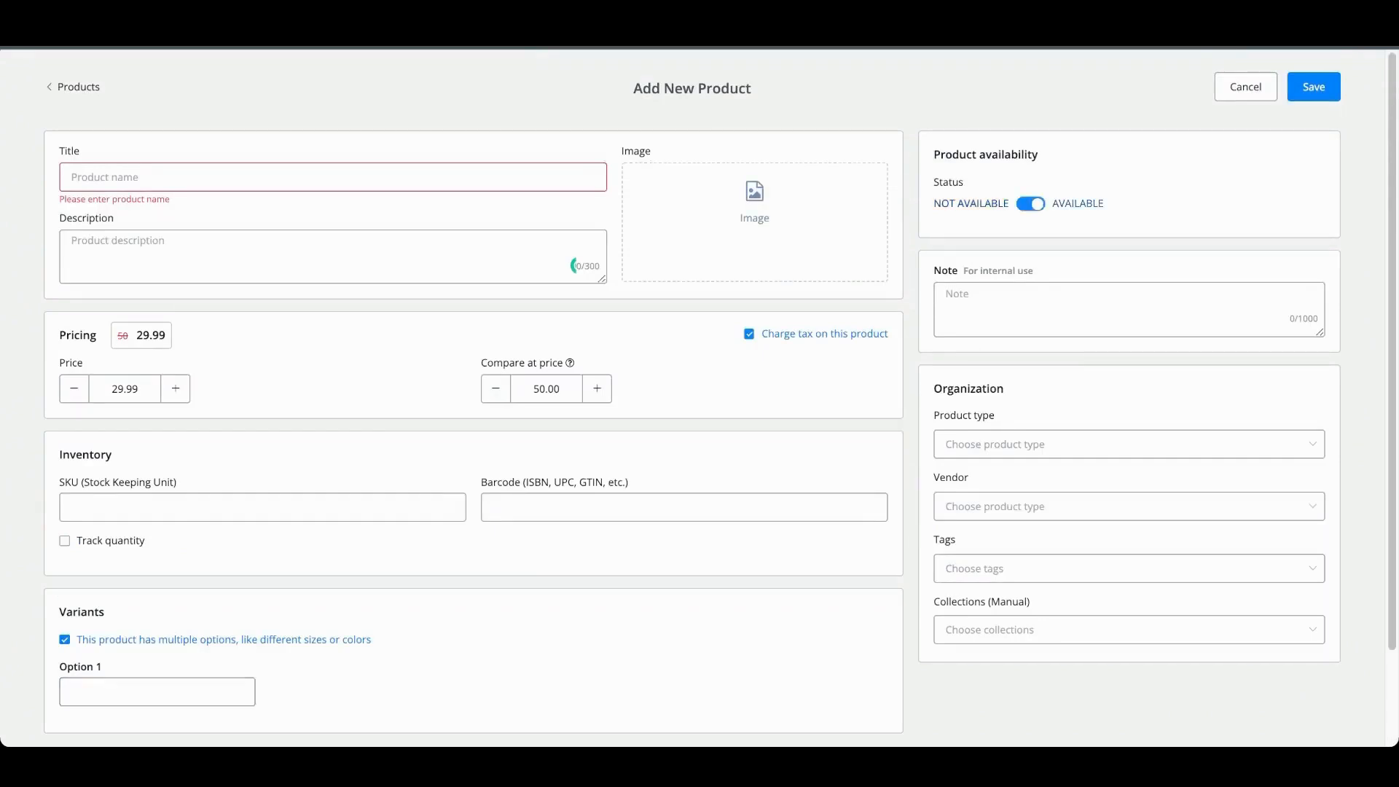
click(1031, 302)
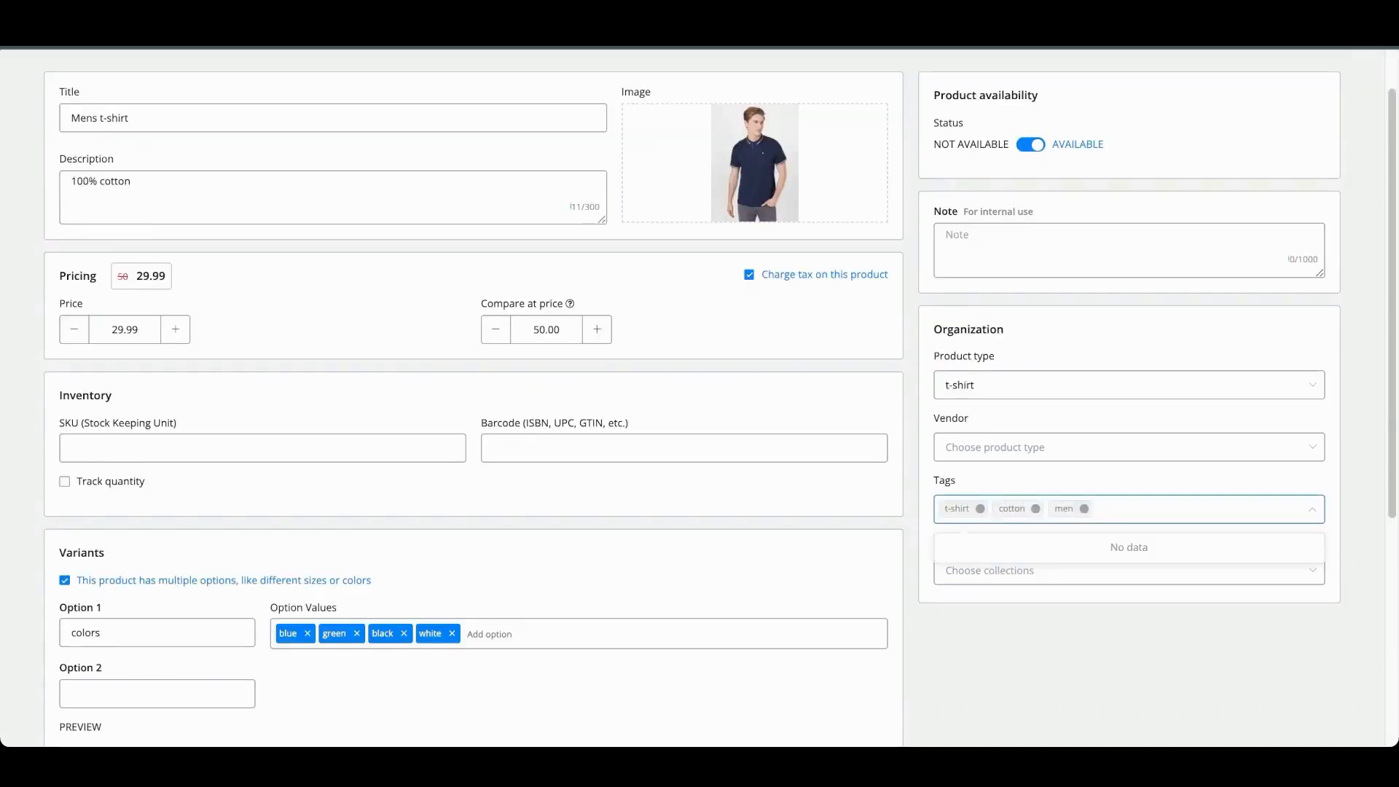
Add a second variant option named size with the values M and L
scroll(720, 398, up, 1)
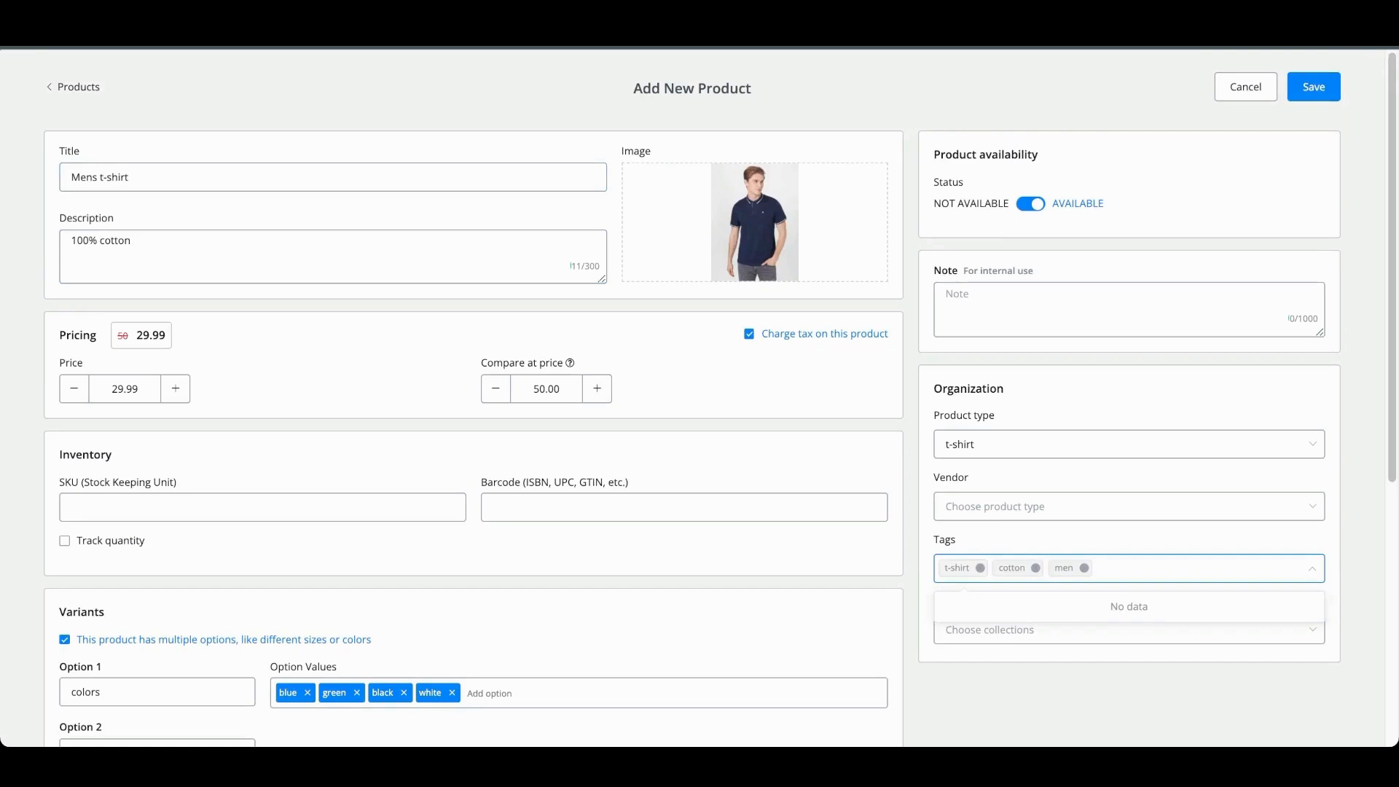
scroll(719, 398, down, 3)
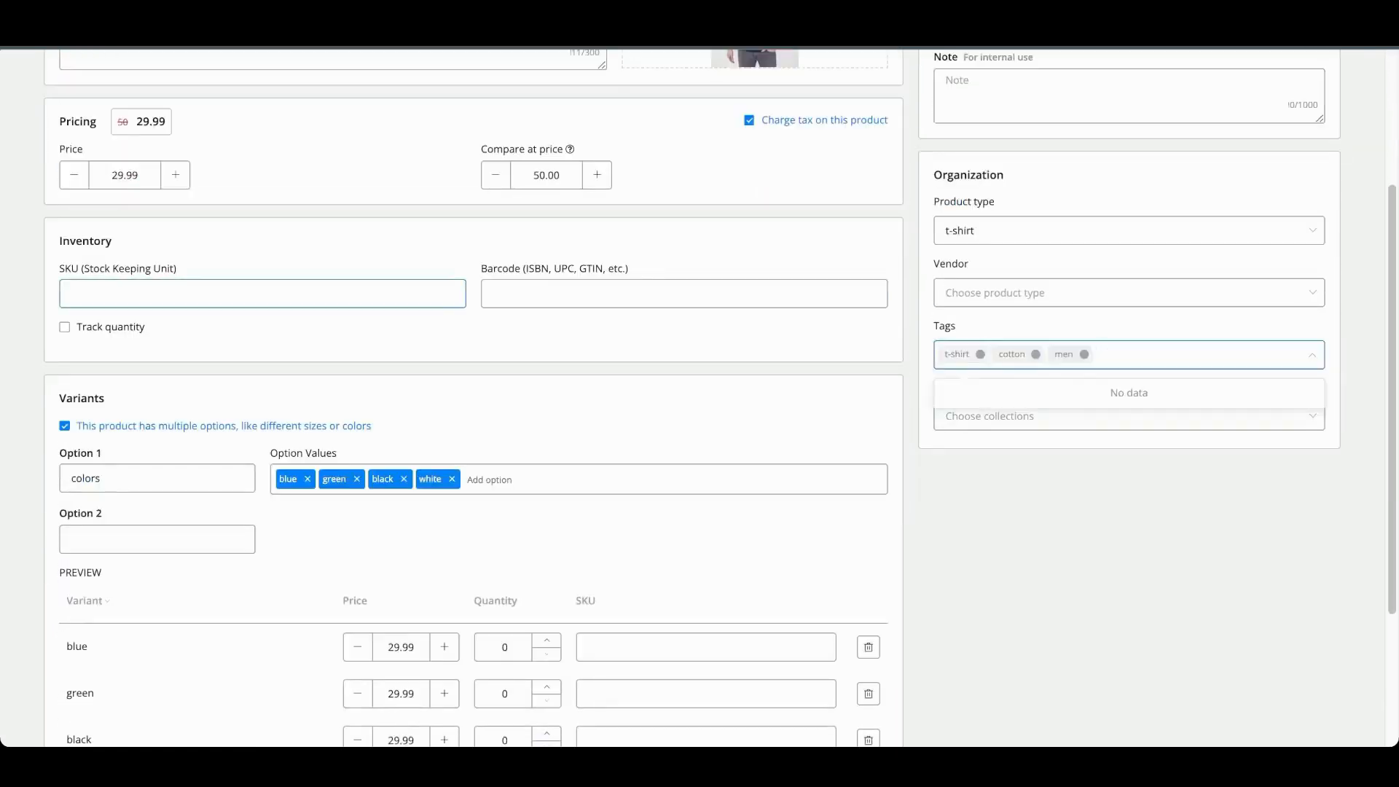
scroll(719, 399, down, 1)
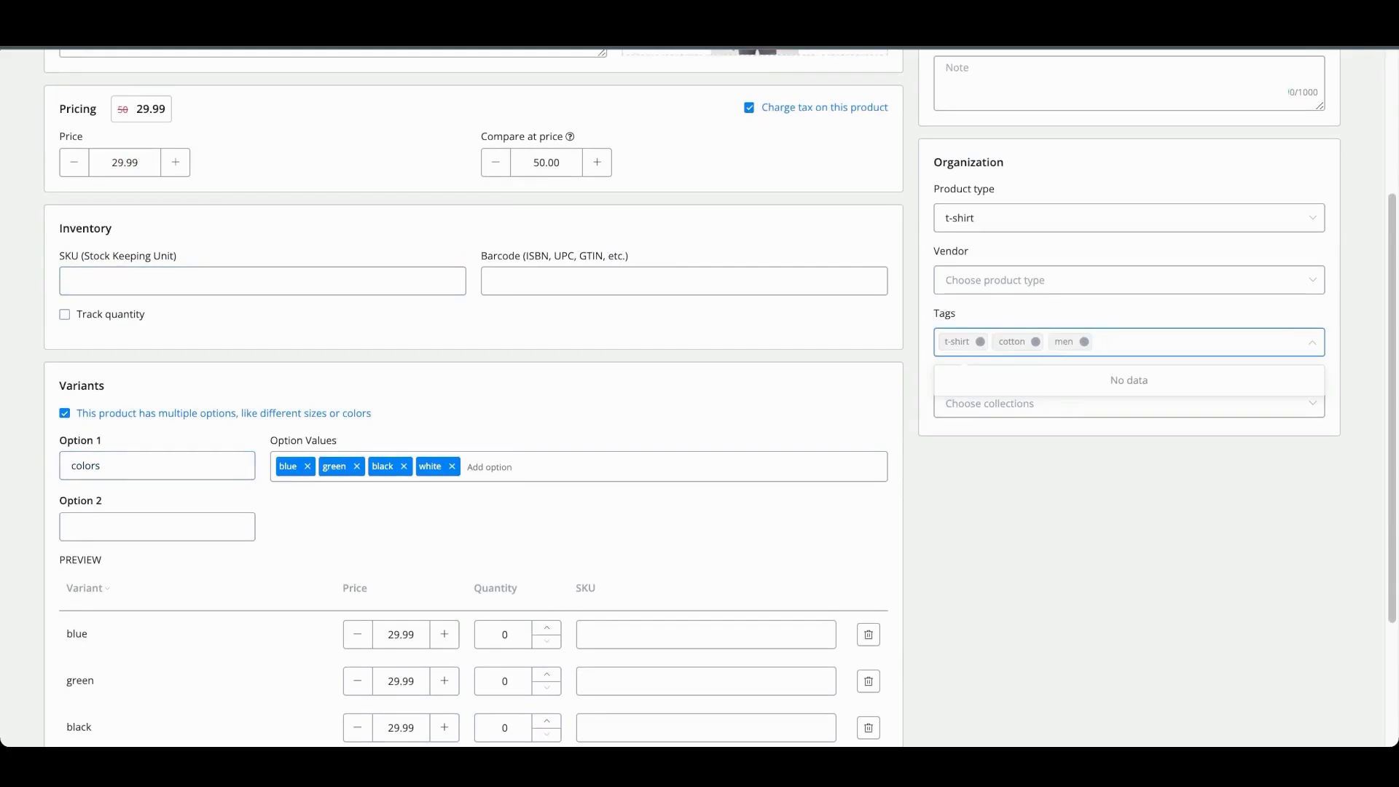
scroll(451, 467, down, 1)
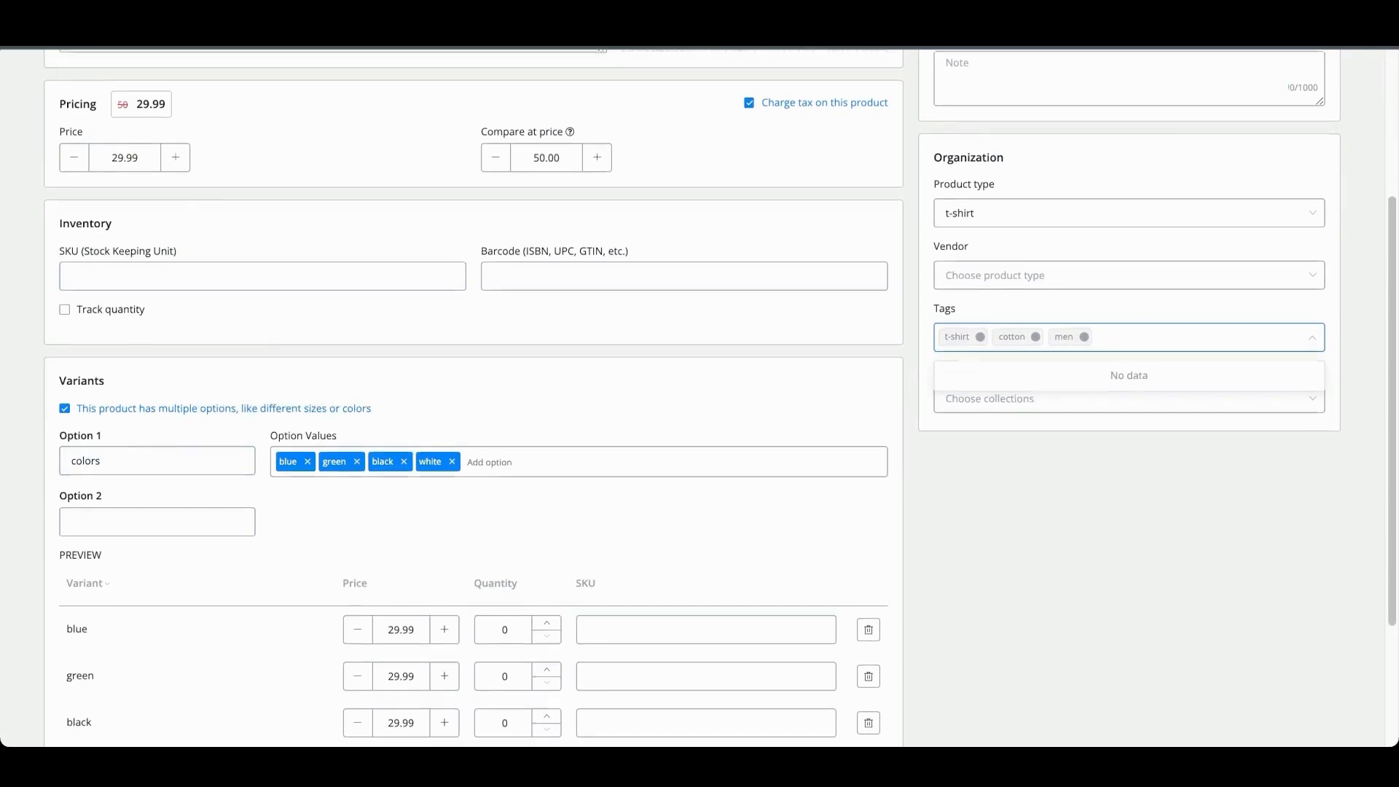
scroll(699, 393, down, 3)
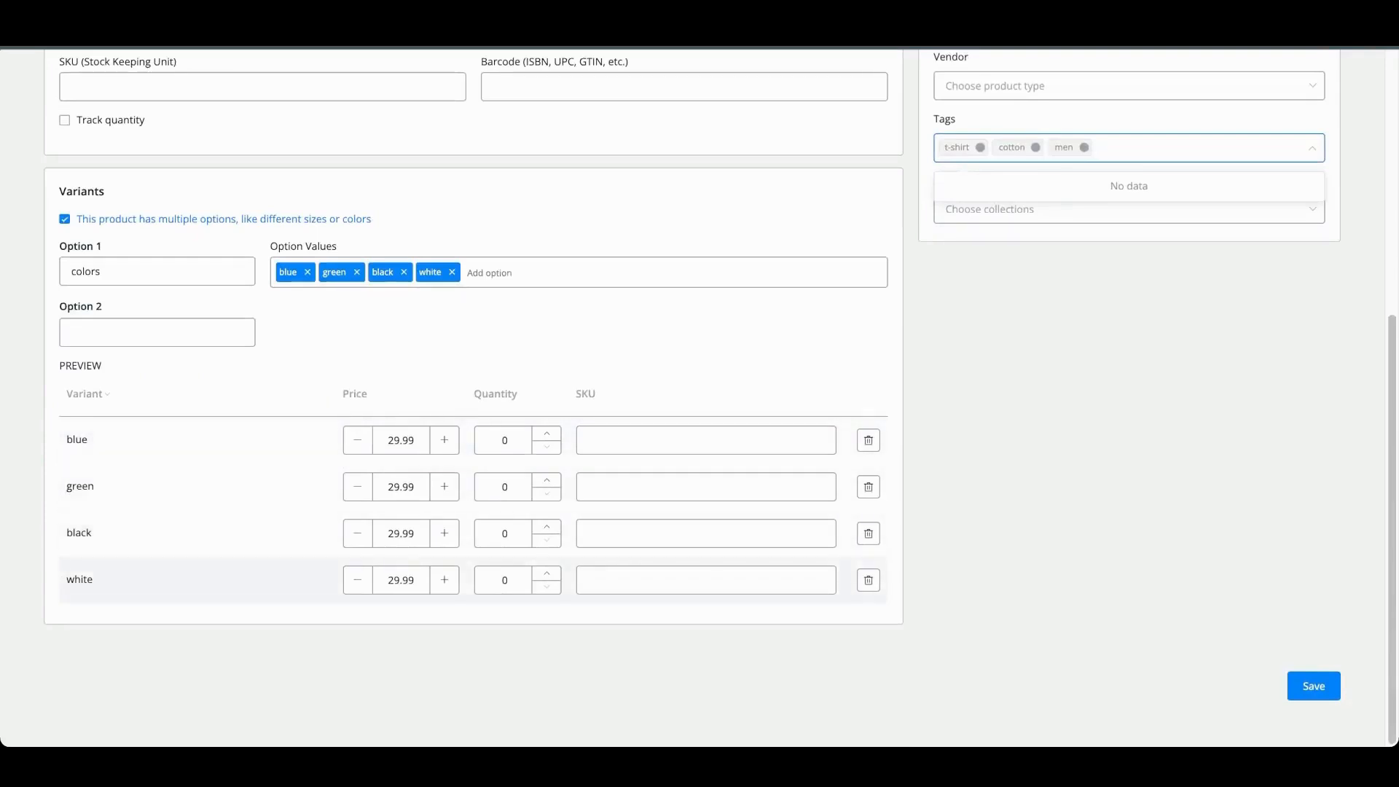
click(158, 332)
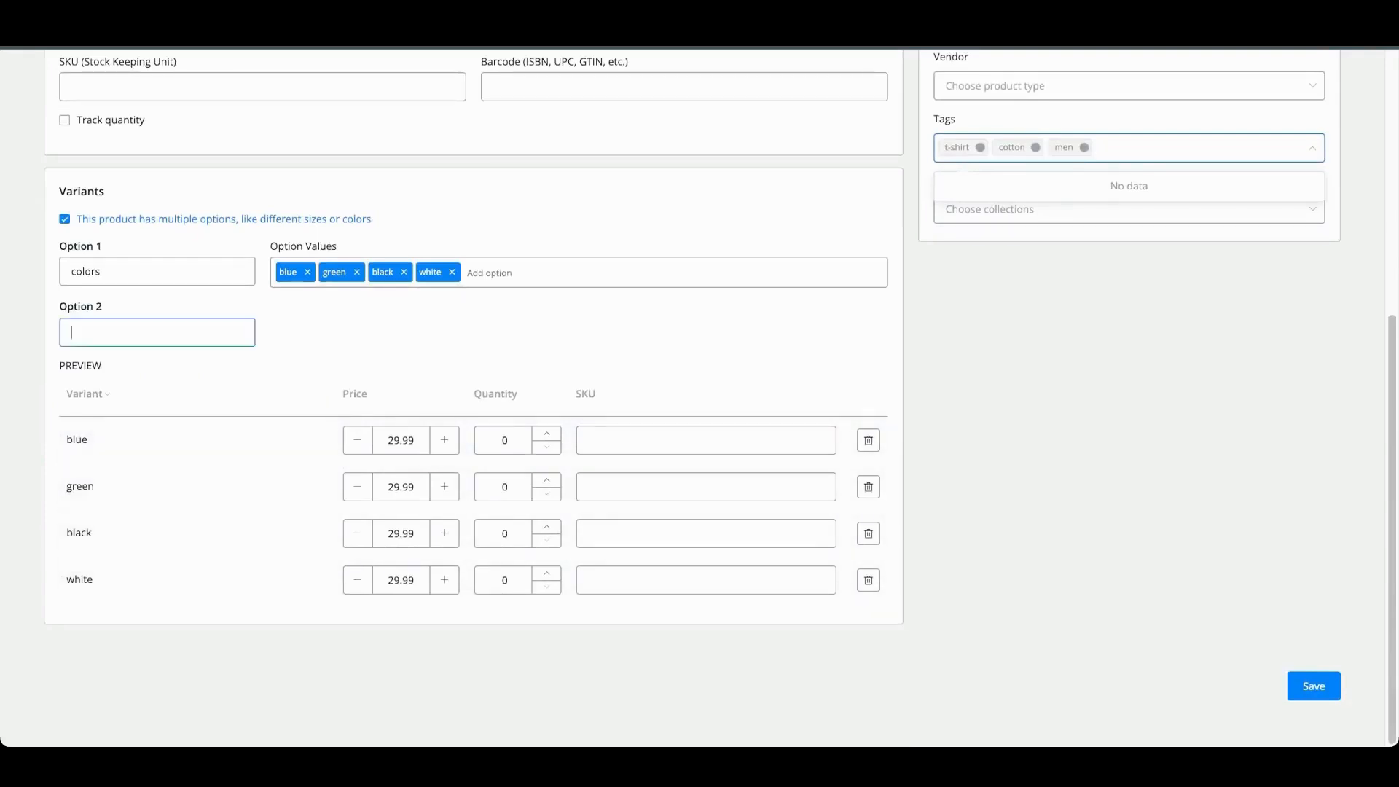
text(size)
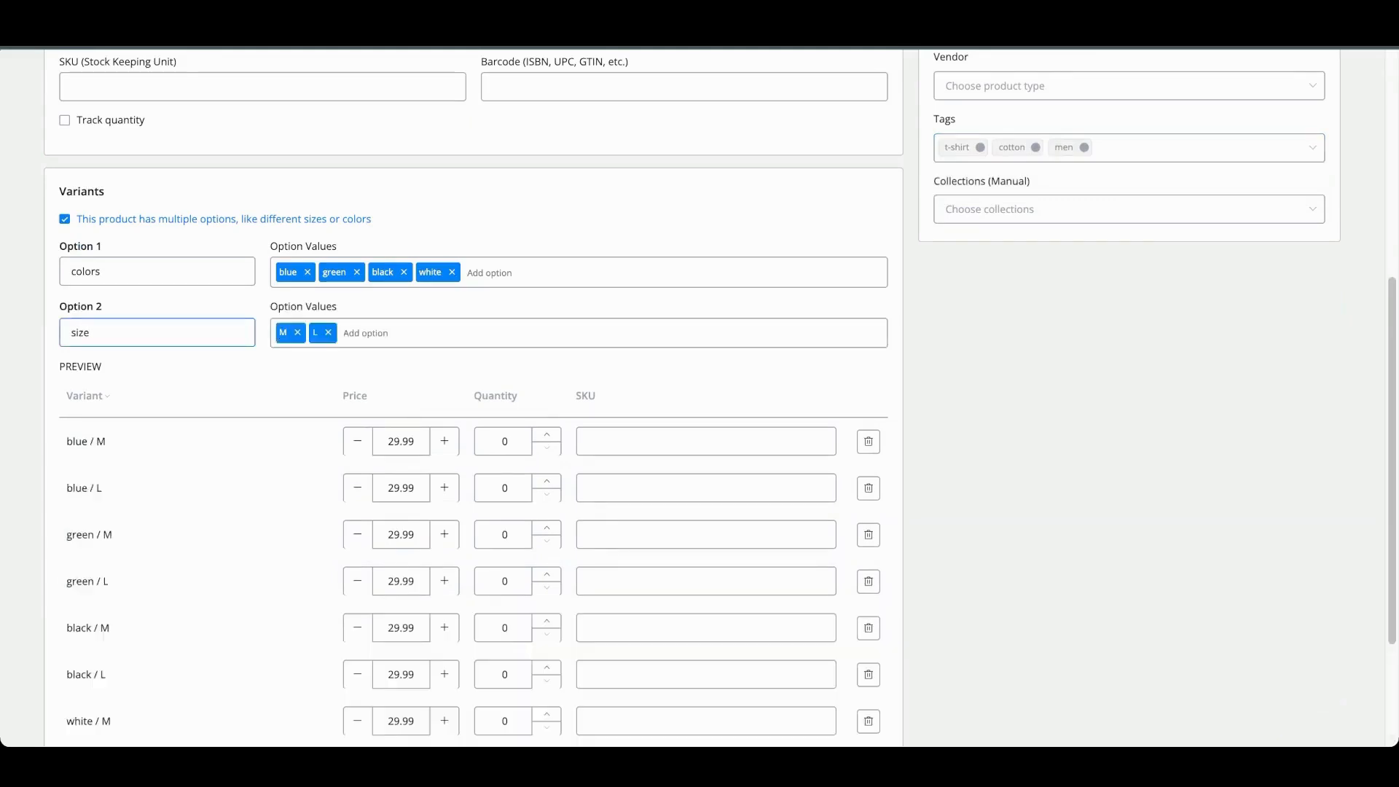
scroll(473, 379, down, 1)
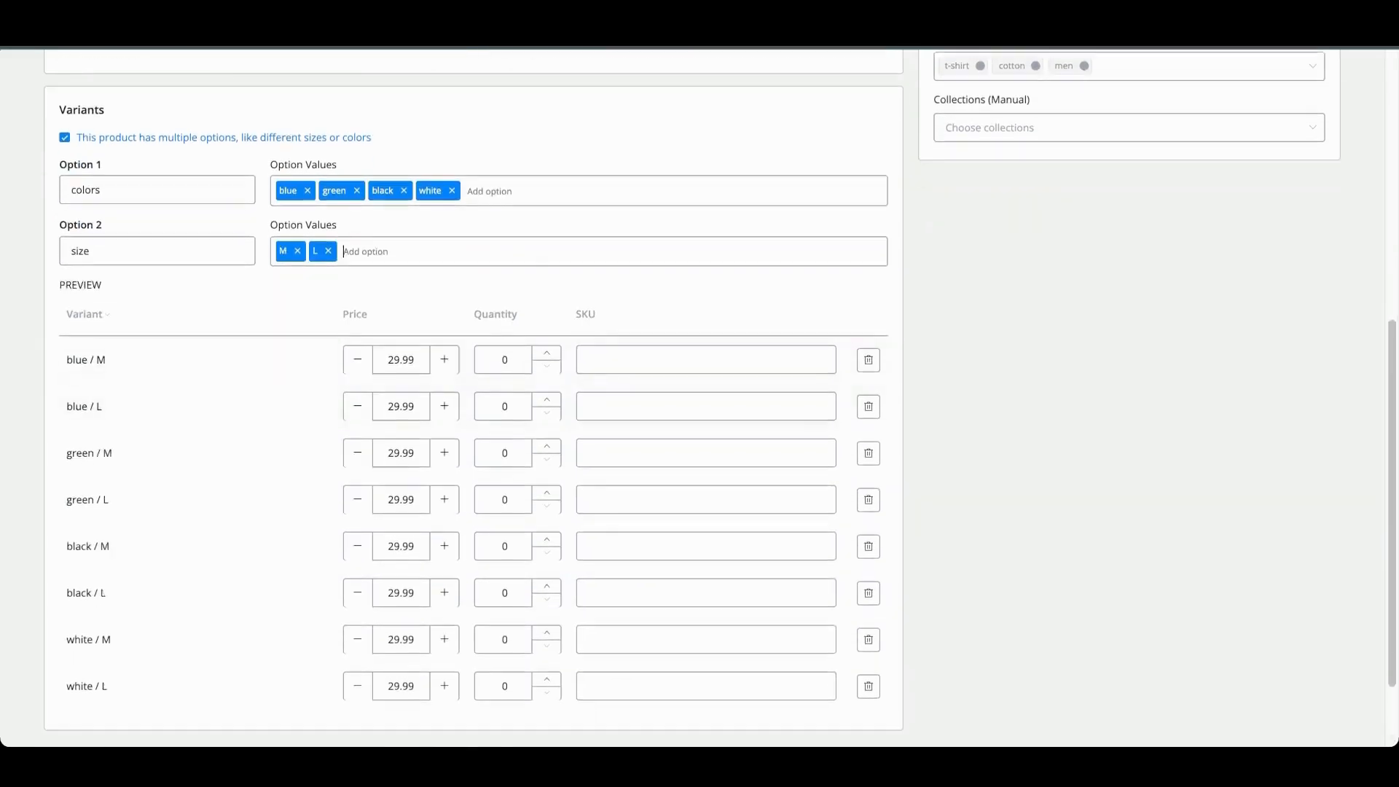
Set the quantity to 50 for the blue / M variant and 25 for the blue / L variant
scroll(113, 401, down, 1)
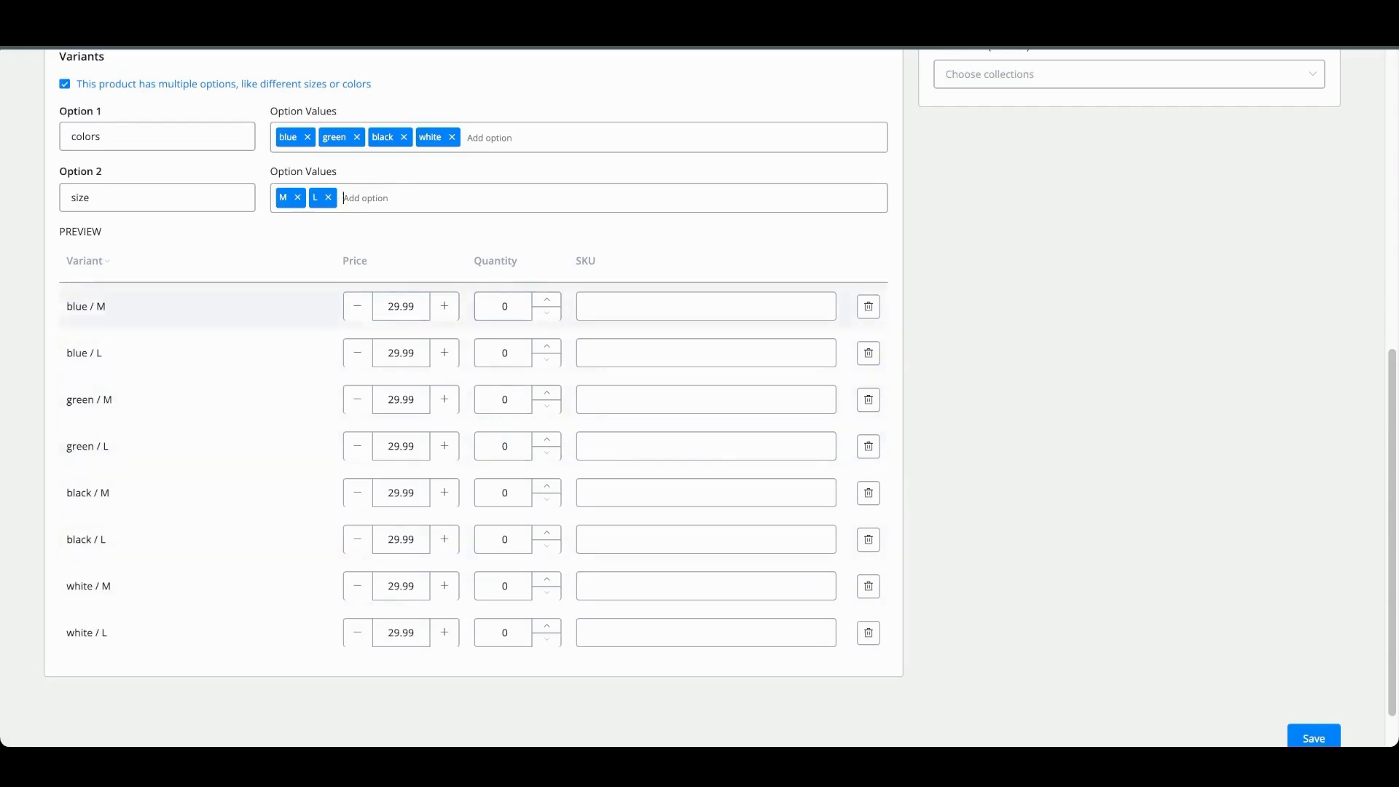
double_click(505, 306)
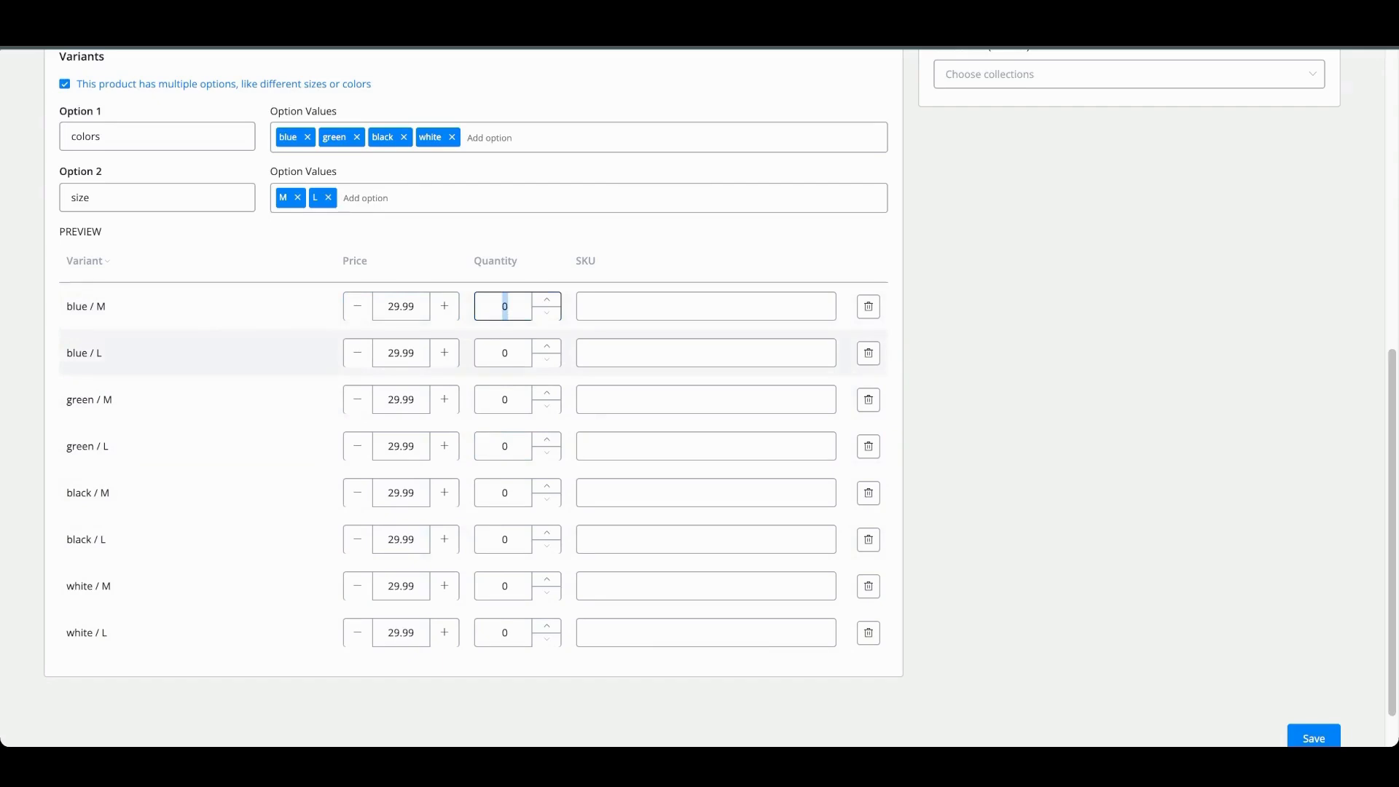
text(50)
key(Tab)
text(25)
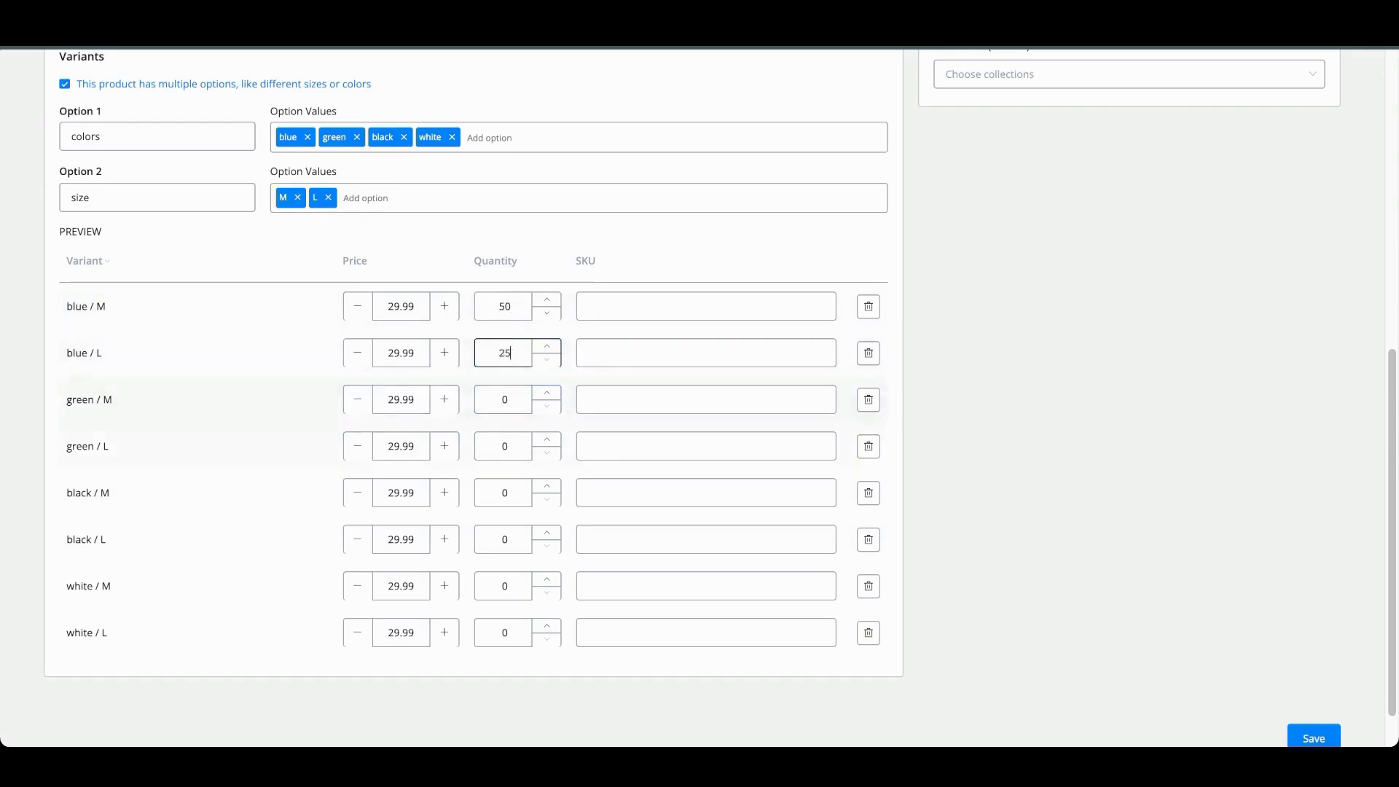
Look at the SKU fields of the blue / M and blue / L variants
scroll(705, 255, down, 1)
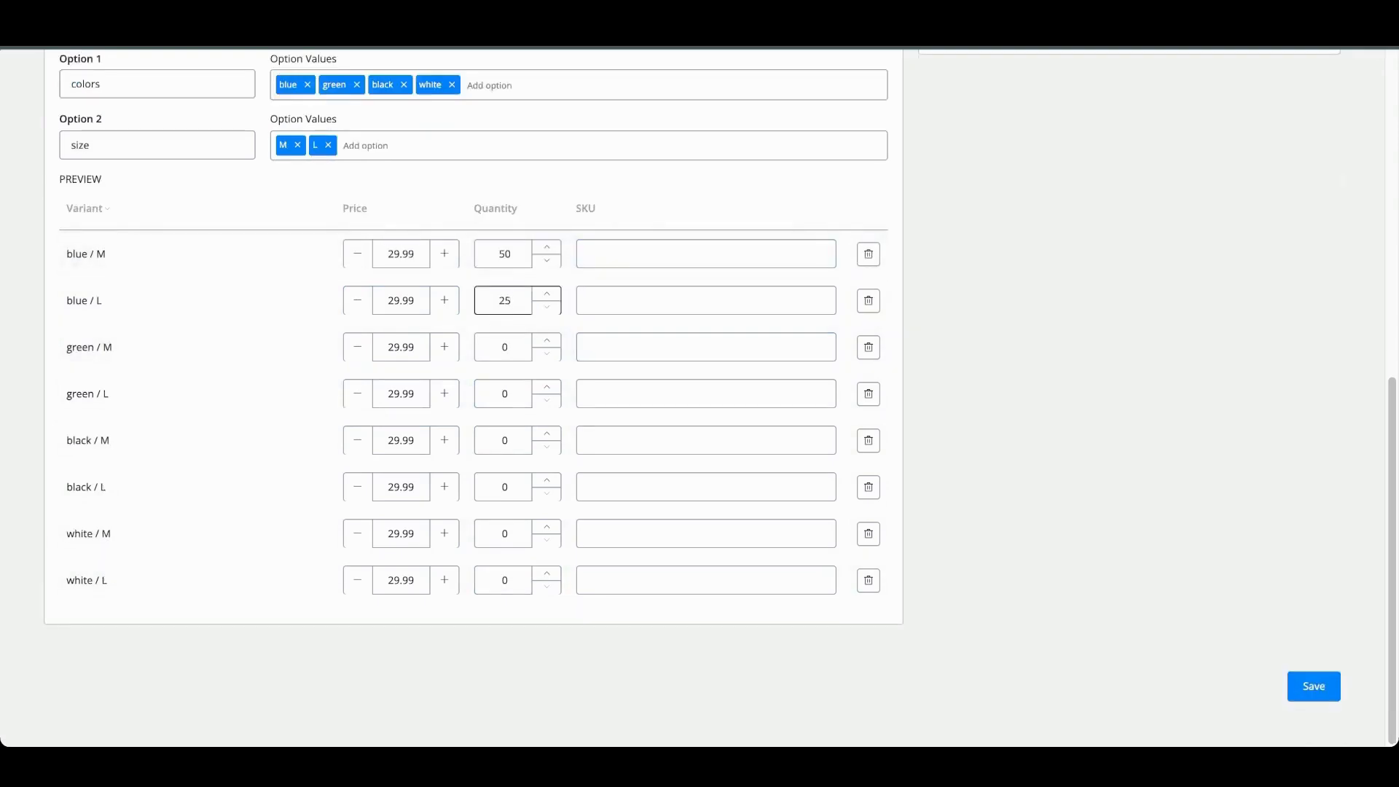
click(706, 254)
click(705, 300)
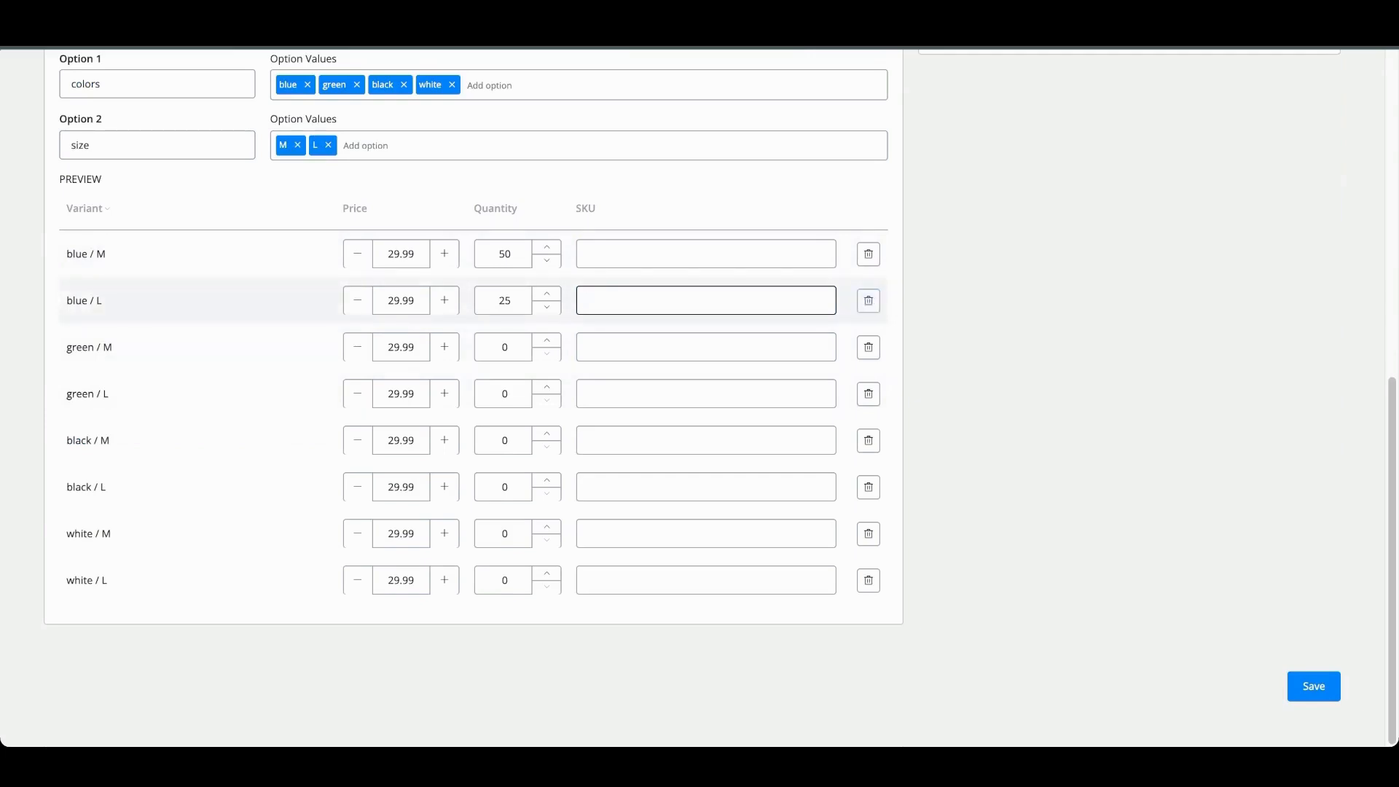
Check which manual collections can be chosen for the product, and close the choices again
scroll(699, 394, up, 5)
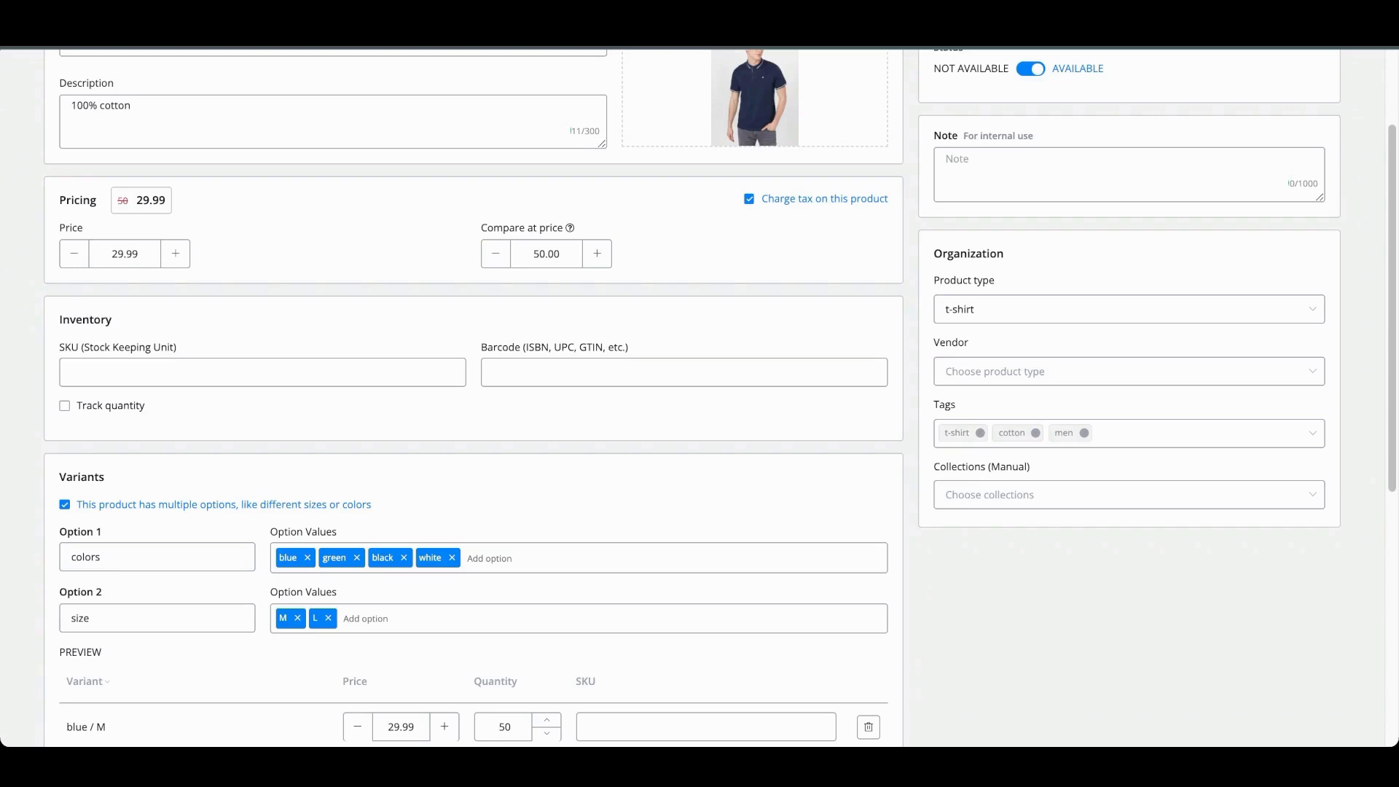
click(1129, 494)
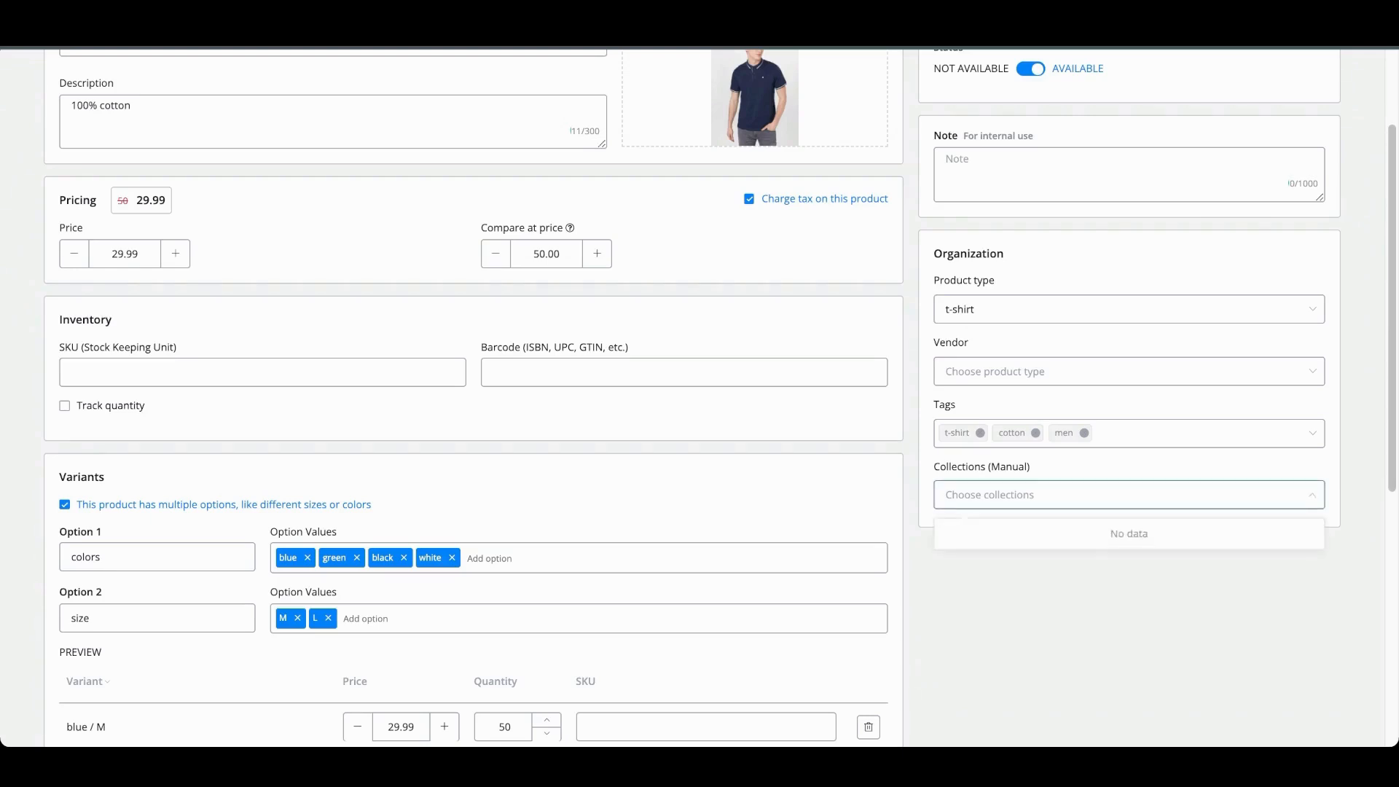
click(1129, 495)
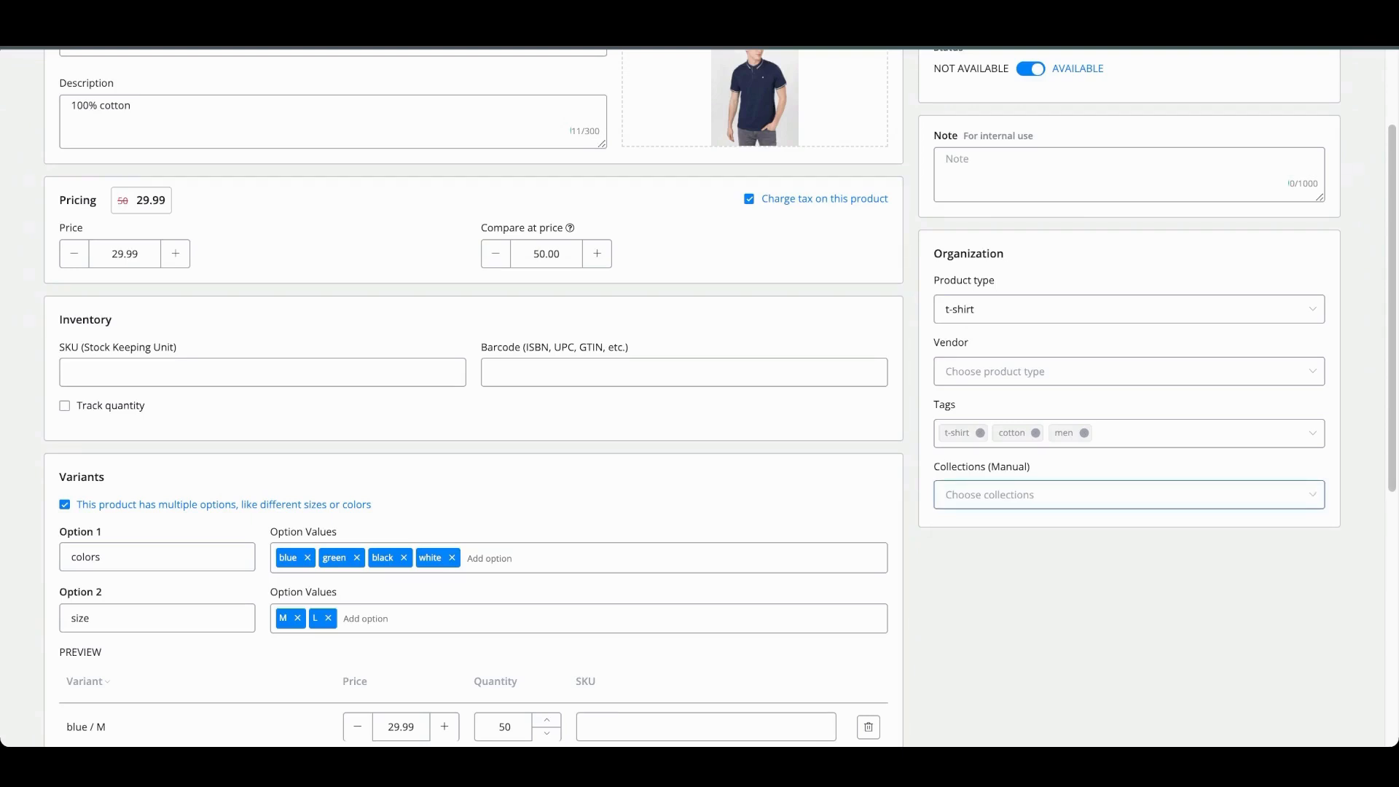
Save the new Mens t-shirt product
scroll(474, 401, up, 3)
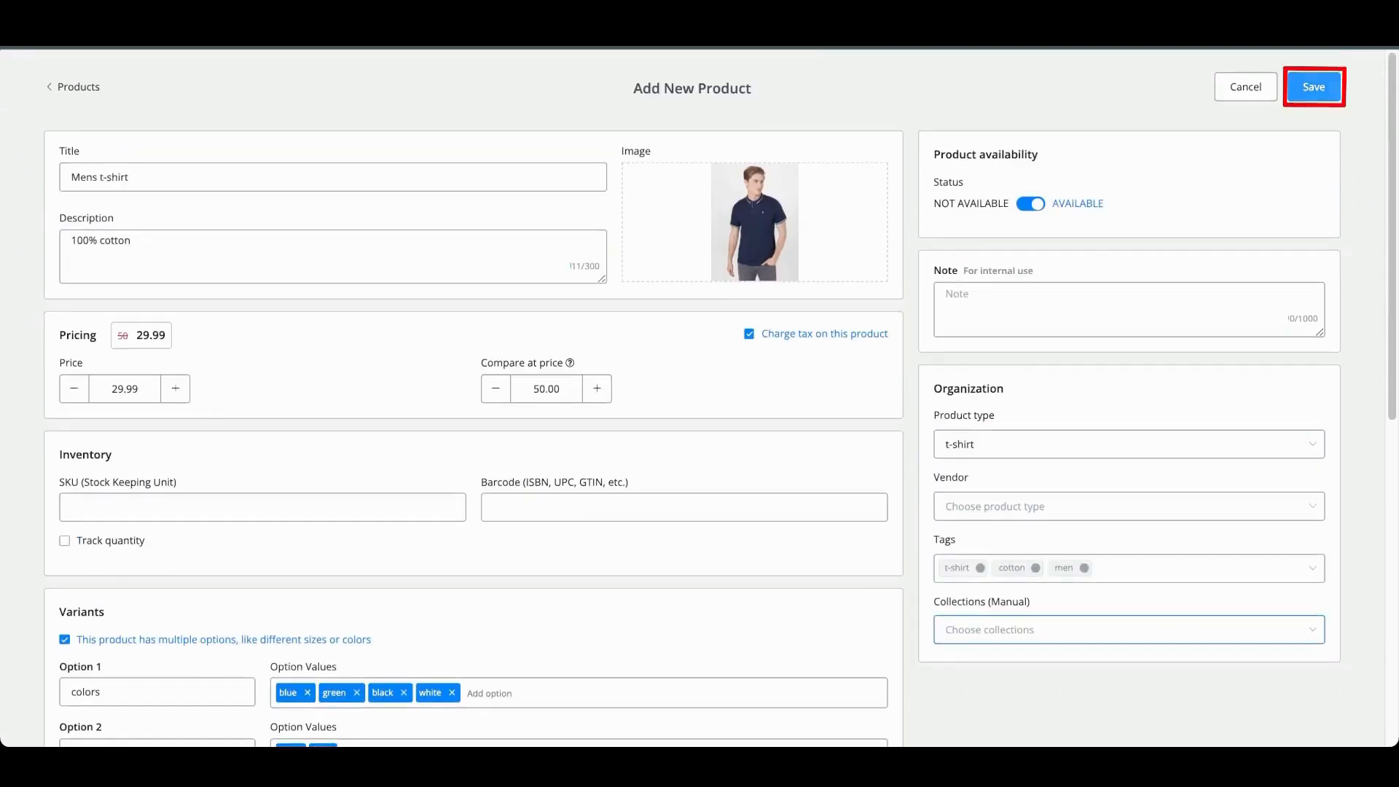
click(1314, 86)
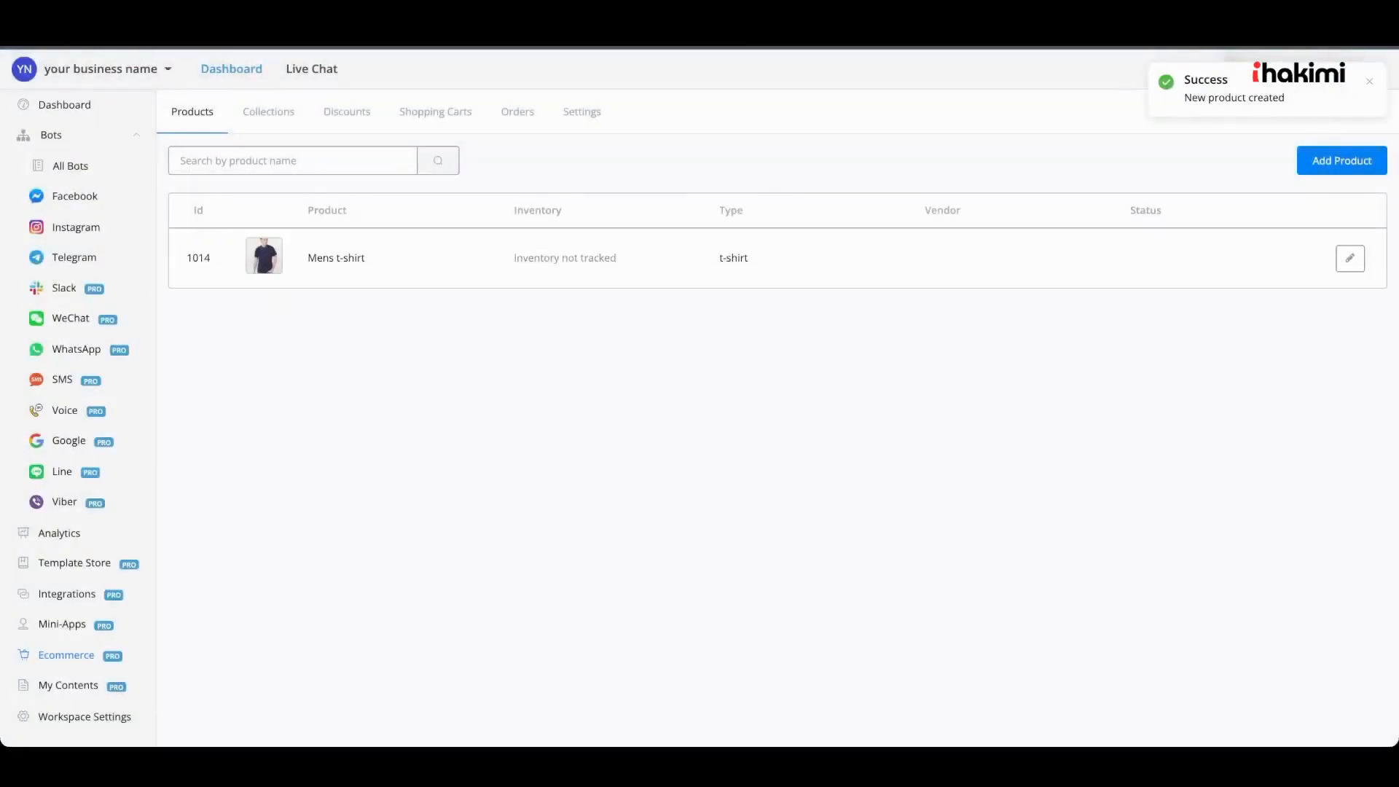